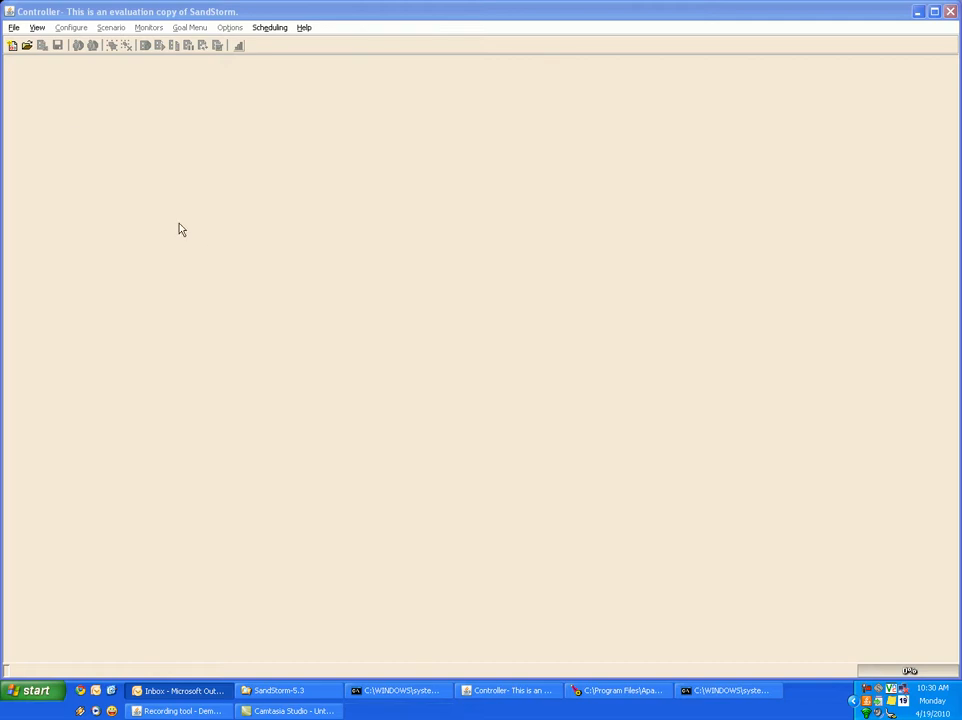
# Step: Create a new normal scenario named Scenario_Test
pyautogui.click(12, 46)
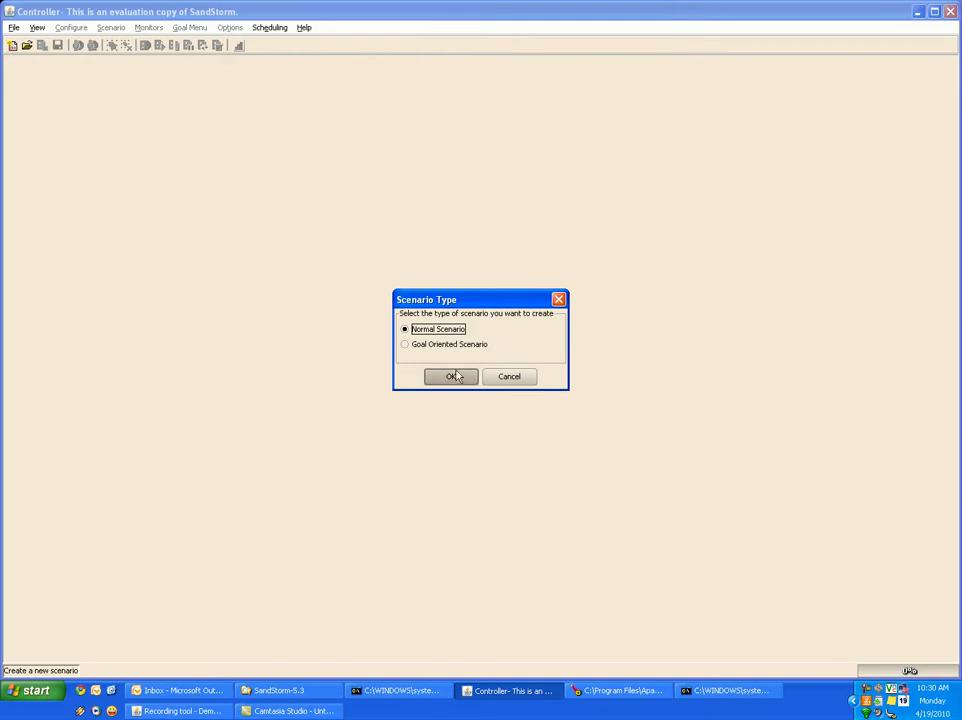
pyautogui.click(455, 382)
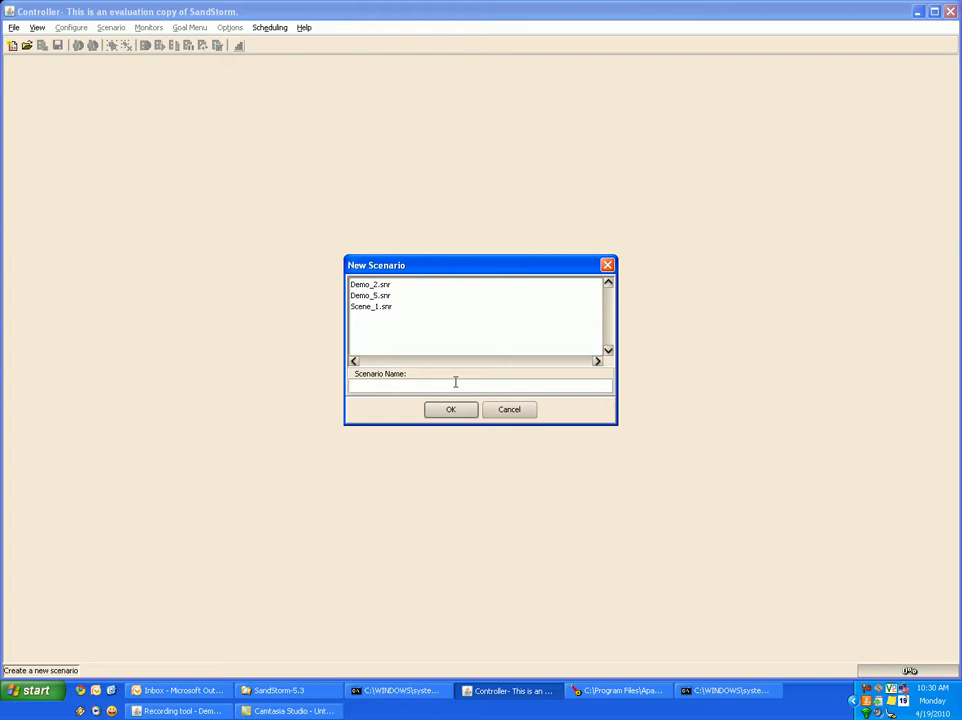
pyautogui.write('Scenario_Test')
pyautogui.click(451, 410)
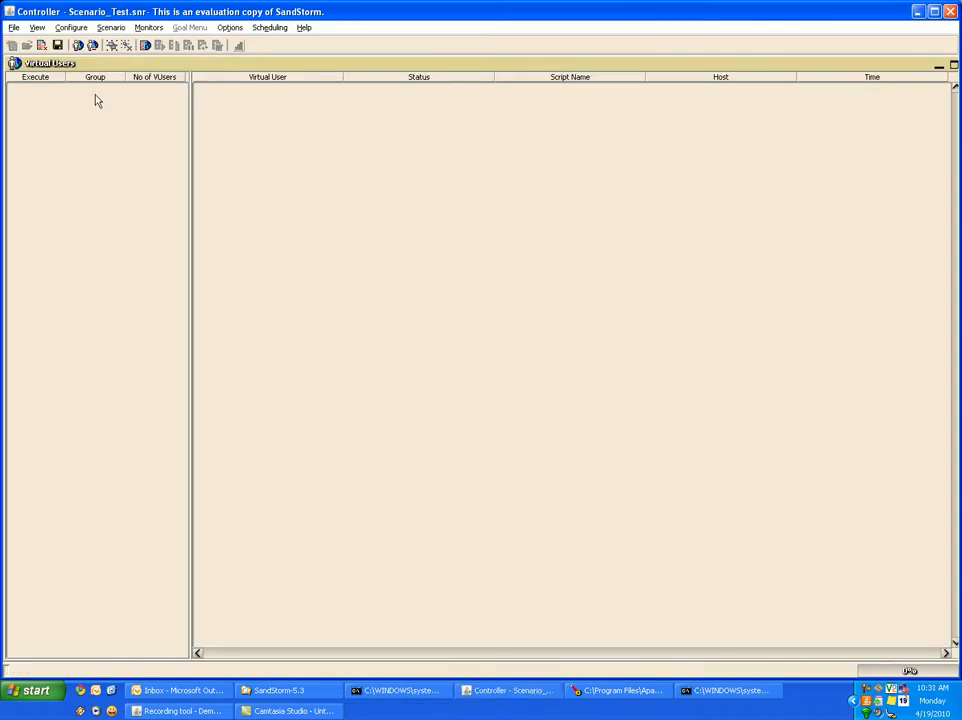
# Step: Add a virtual user group to the scenario, keeping the suggested name, and select it
pyautogui.click(114, 48)
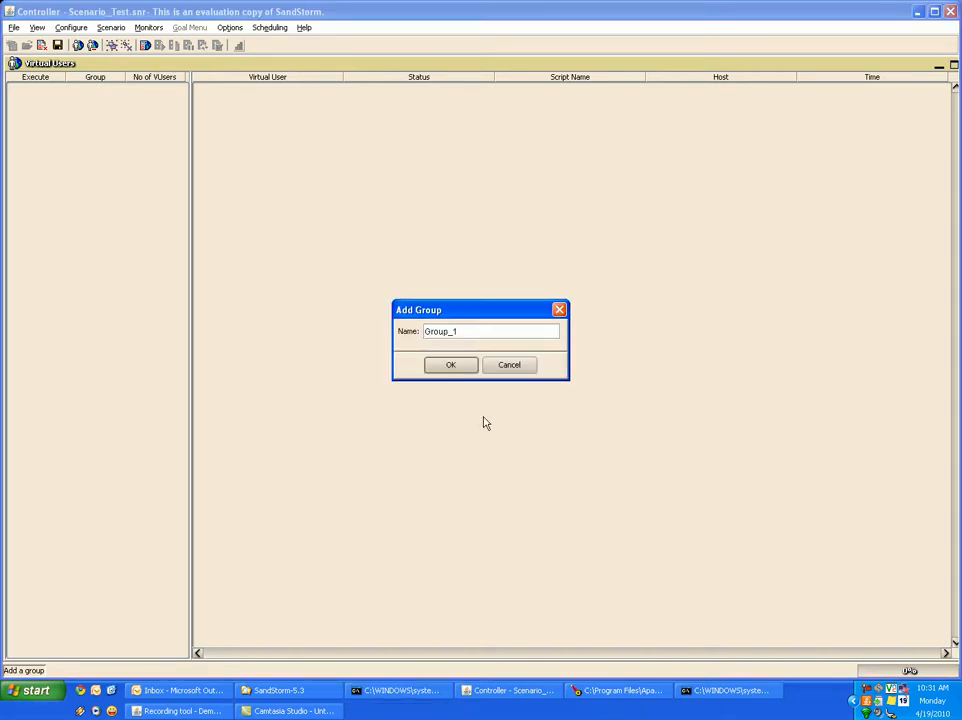
pyautogui.click(452, 365)
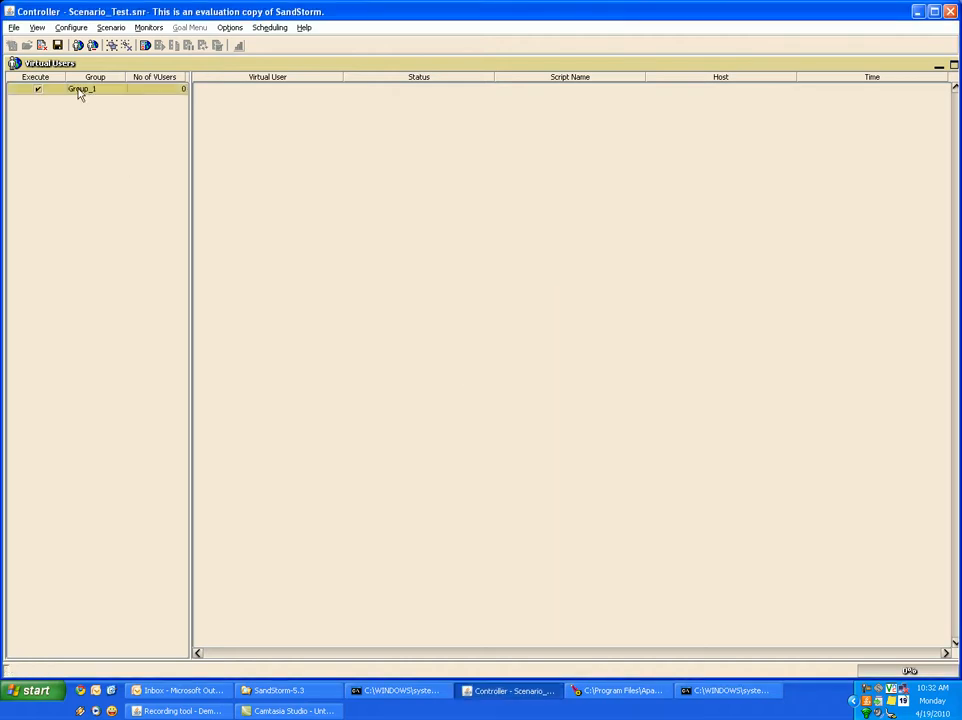
pyautogui.click(112, 94)
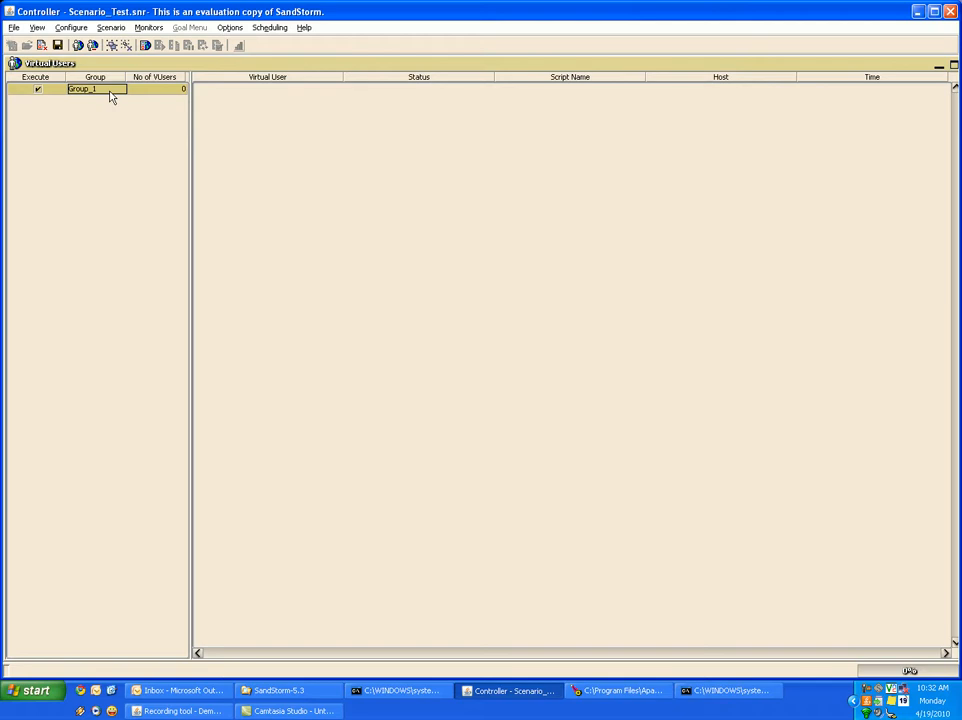
# Step: Start adding 10 virtual users to Group_1 and assign them the web test case Demo_Try_2
pyautogui.click(79, 46)
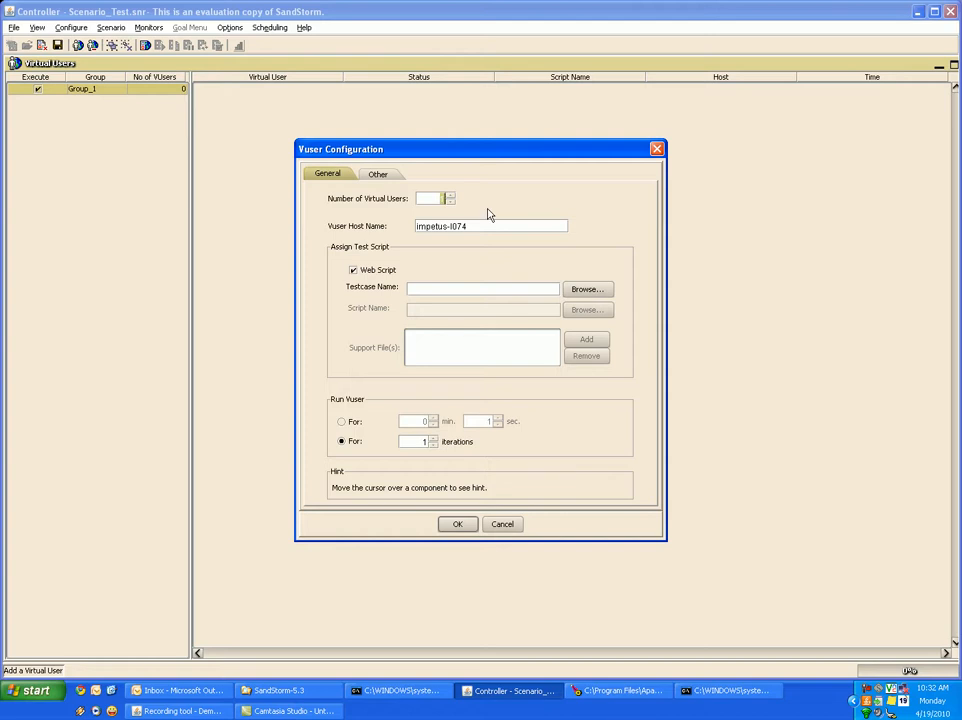
pyautogui.write('10')
pyautogui.click(586, 292)
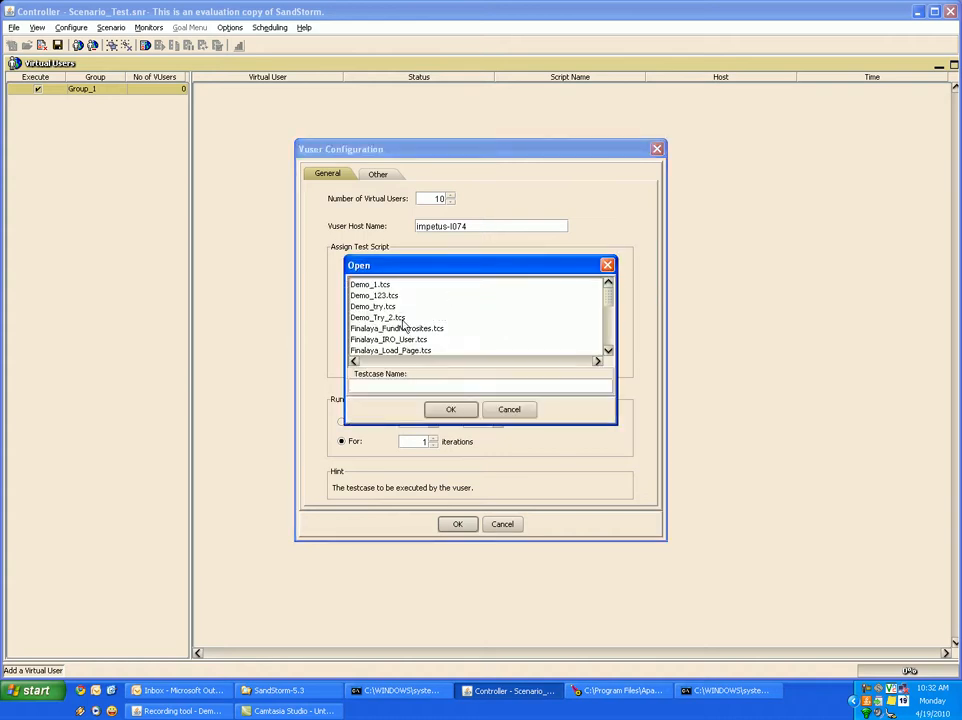
pyautogui.click(388, 318)
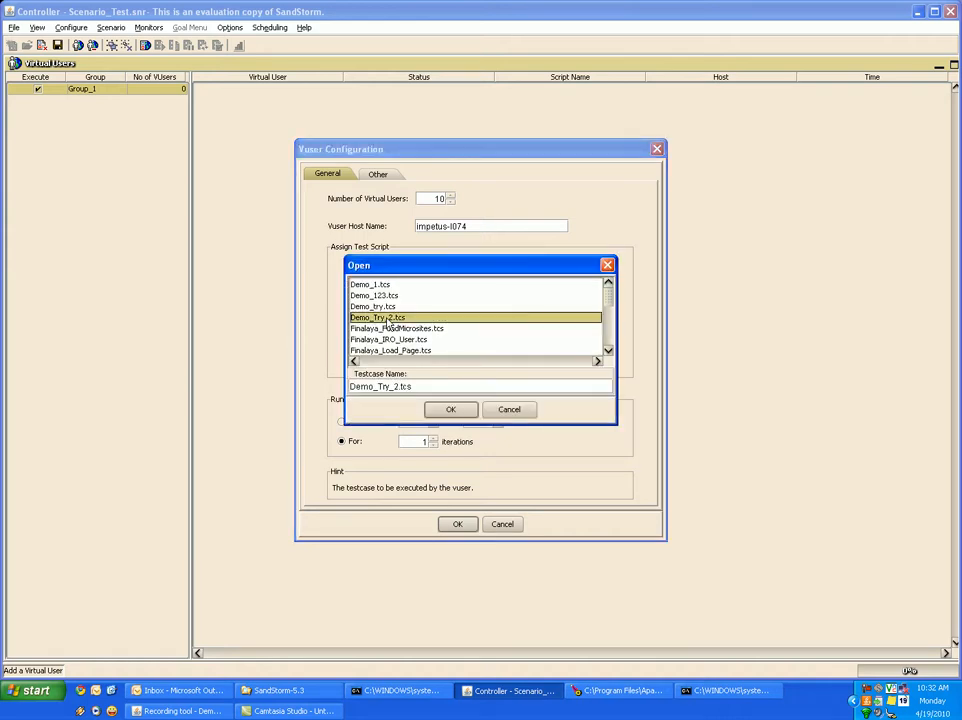
pyautogui.click(451, 411)
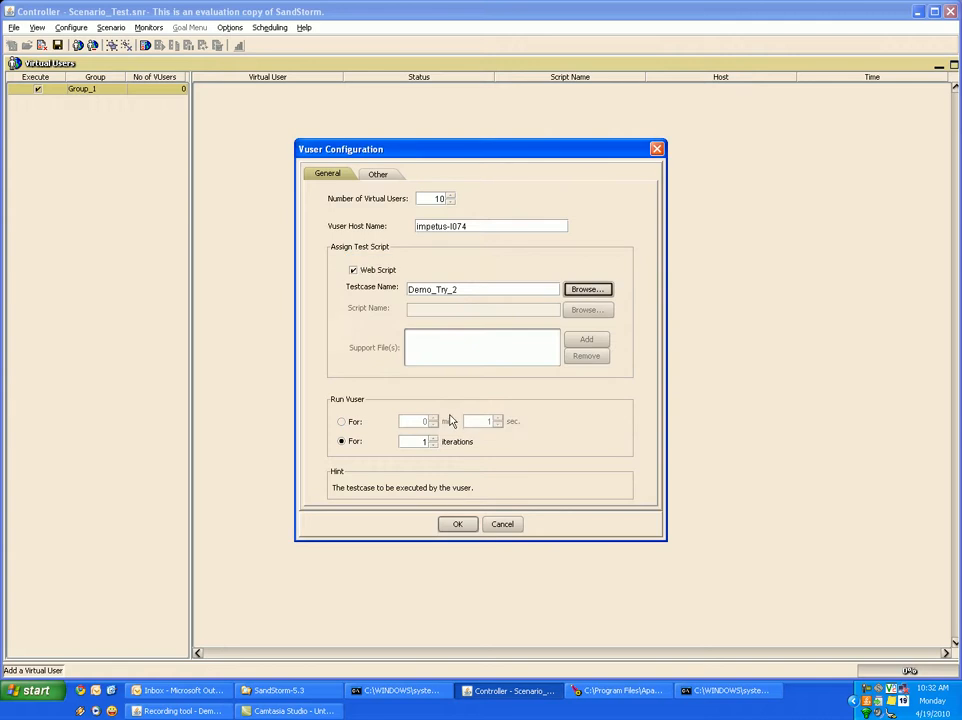
pyautogui.click(478, 226)
pyautogui.moveTo(478, 226); pyautogui.dragTo(393, 224)
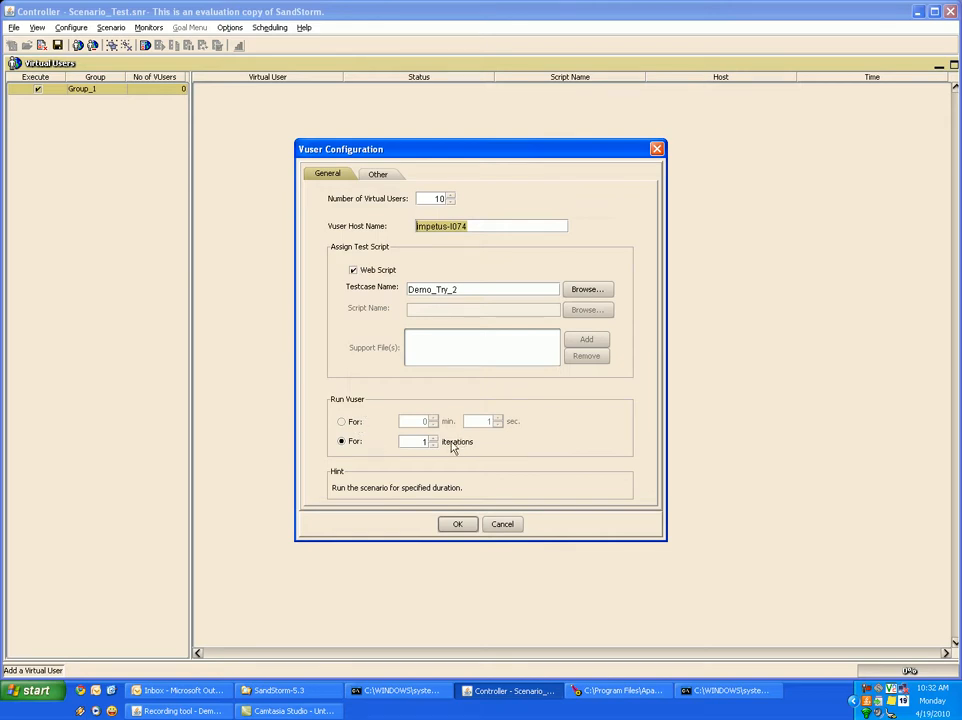
pyautogui.click(411, 442)
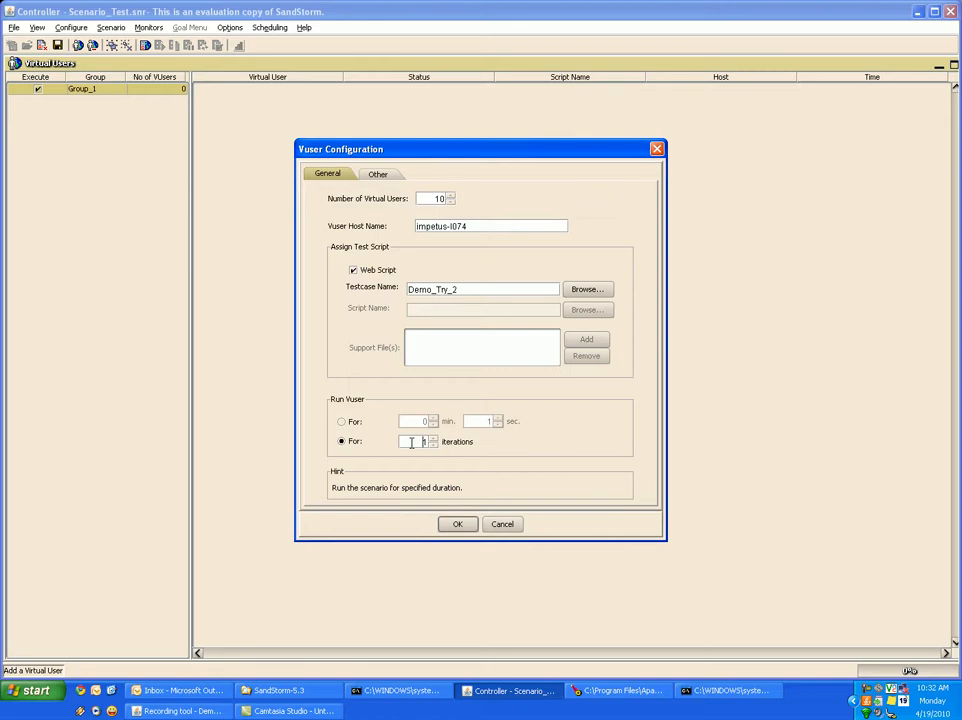
pyautogui.click(350, 421)
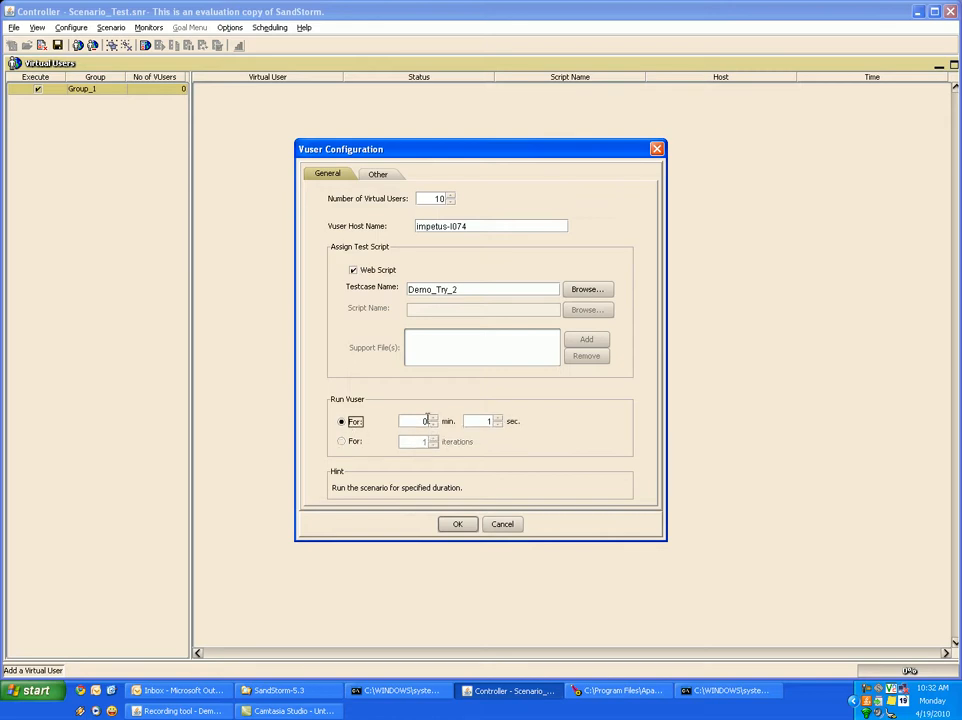
pyautogui.click(426, 421)
# Step: Set the Vuser host name to 192.168.55.108 and the run length to 5 iterations, and add the virtual users
pyautogui.click(379, 176)
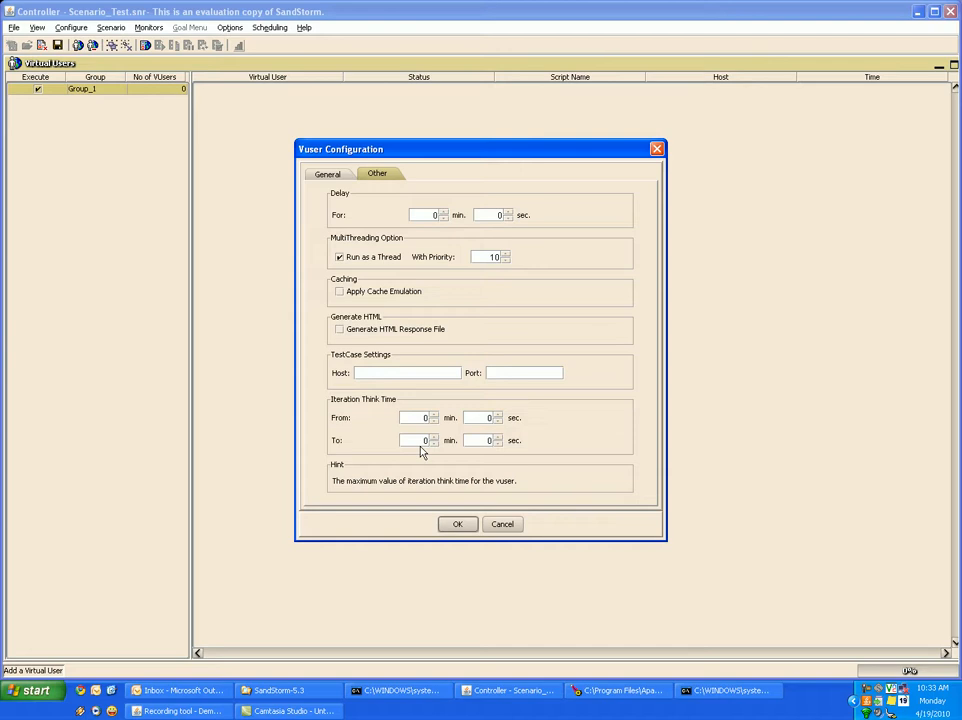
pyautogui.click(331, 179)
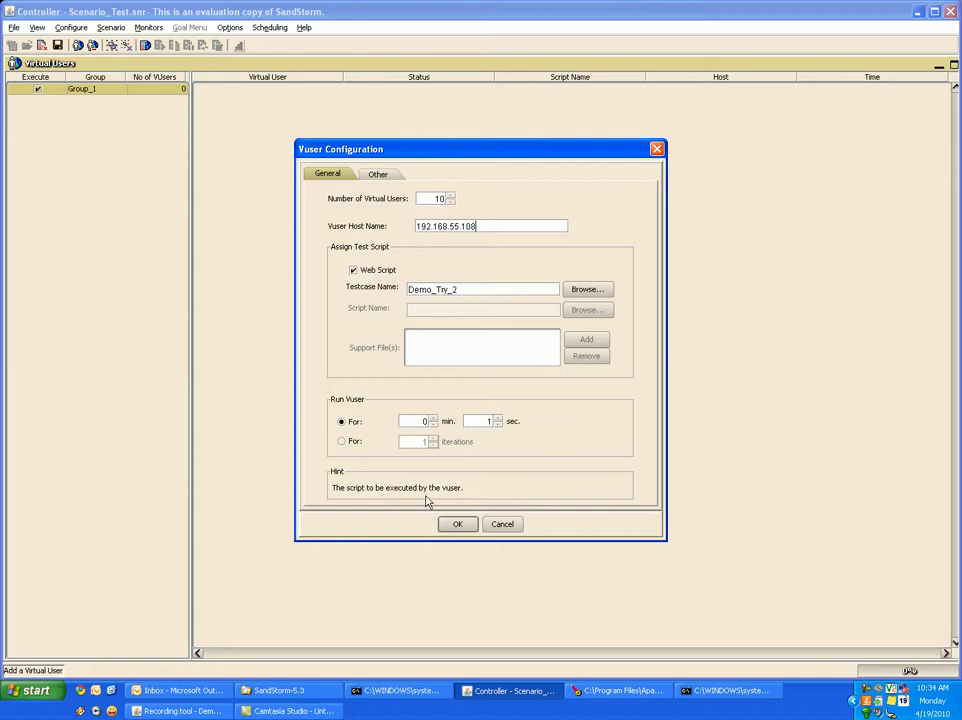
pyautogui.click(352, 443)
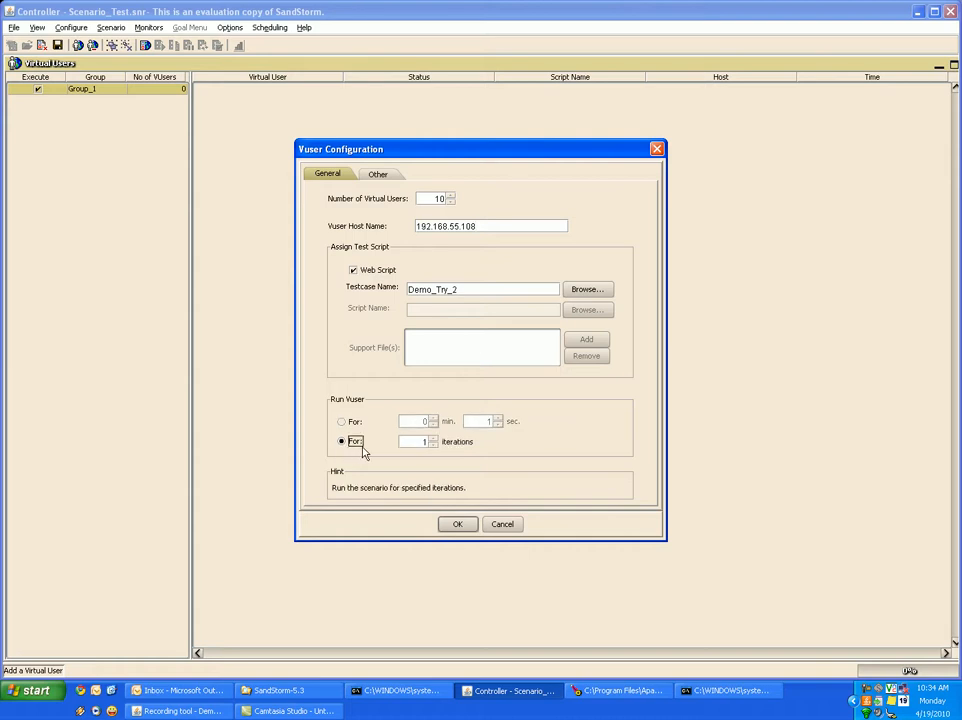
pyautogui.moveTo(423, 443); pyautogui.dragTo(457, 442)
pyautogui.write('5')
pyautogui.press('Return')
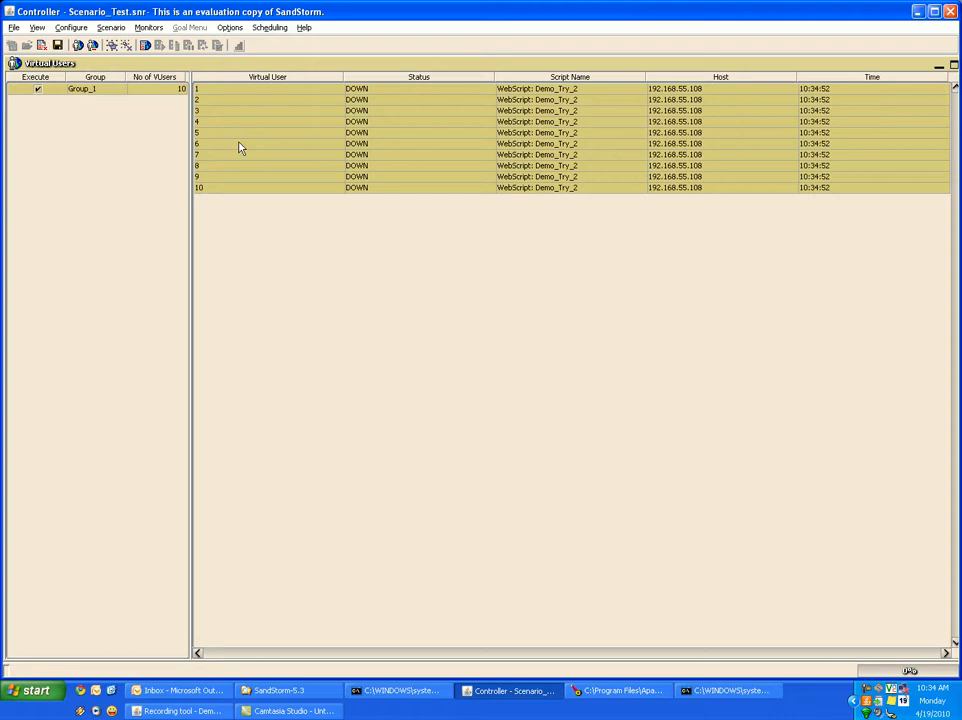
# Step: Review the host, test case, support file and other settings in Group_1's configuration, and close it without changes
pyautogui.click(113, 94)
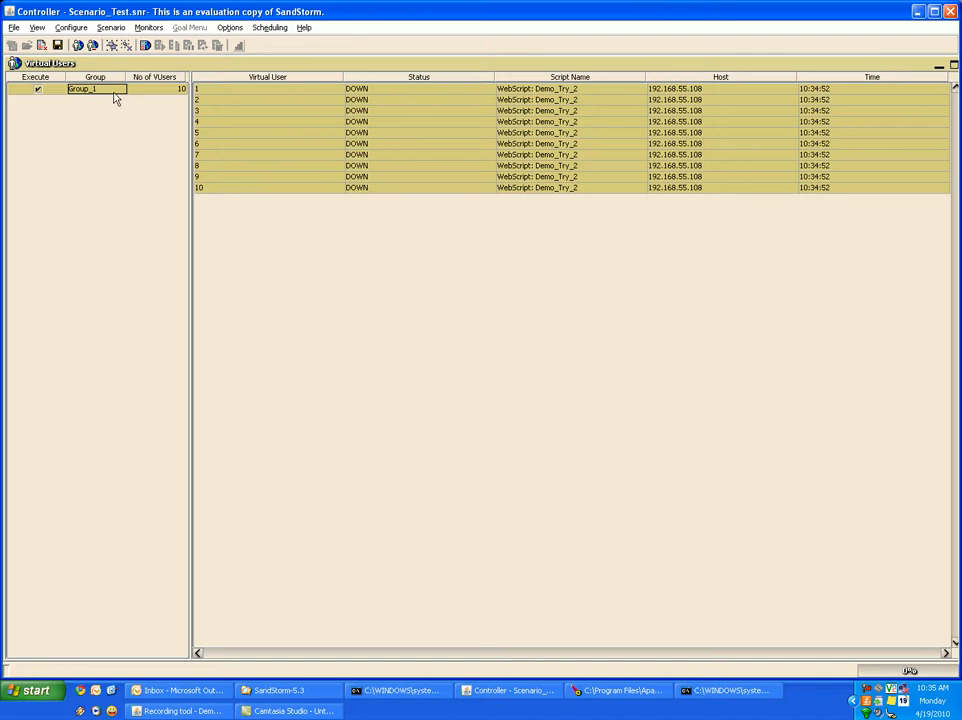
pyautogui.doubleClick(114, 92)
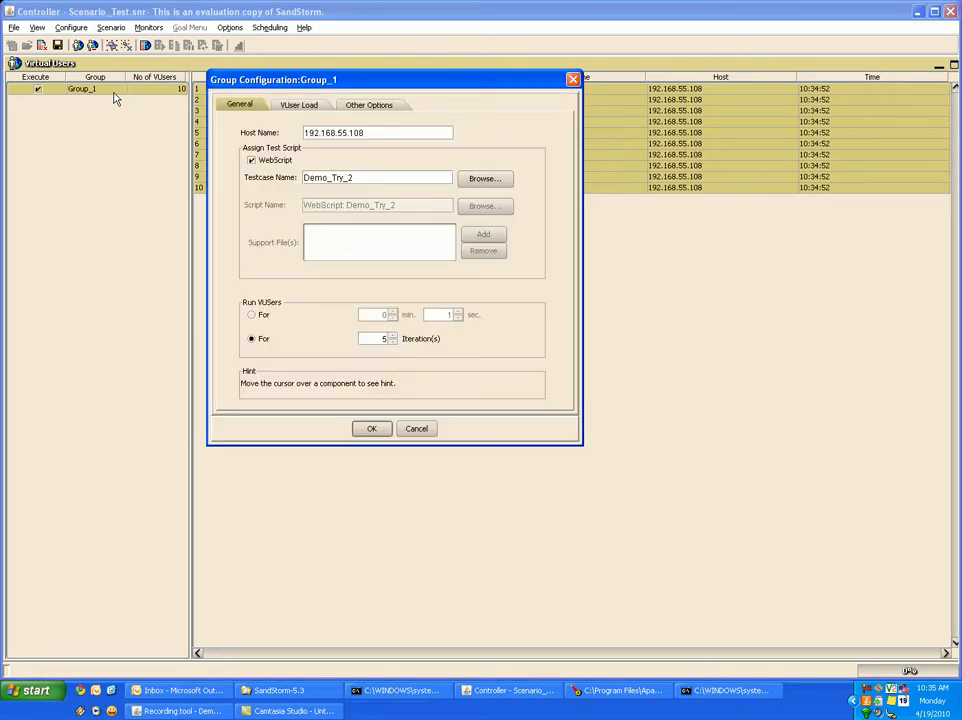
pyautogui.click(366, 132)
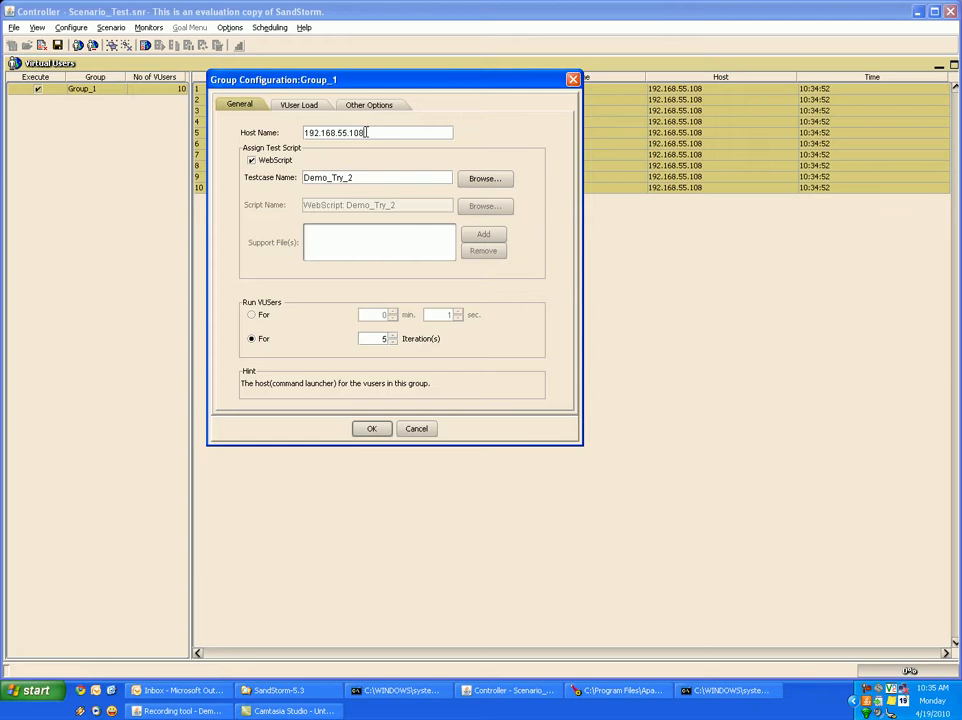
pyautogui.click(368, 177)
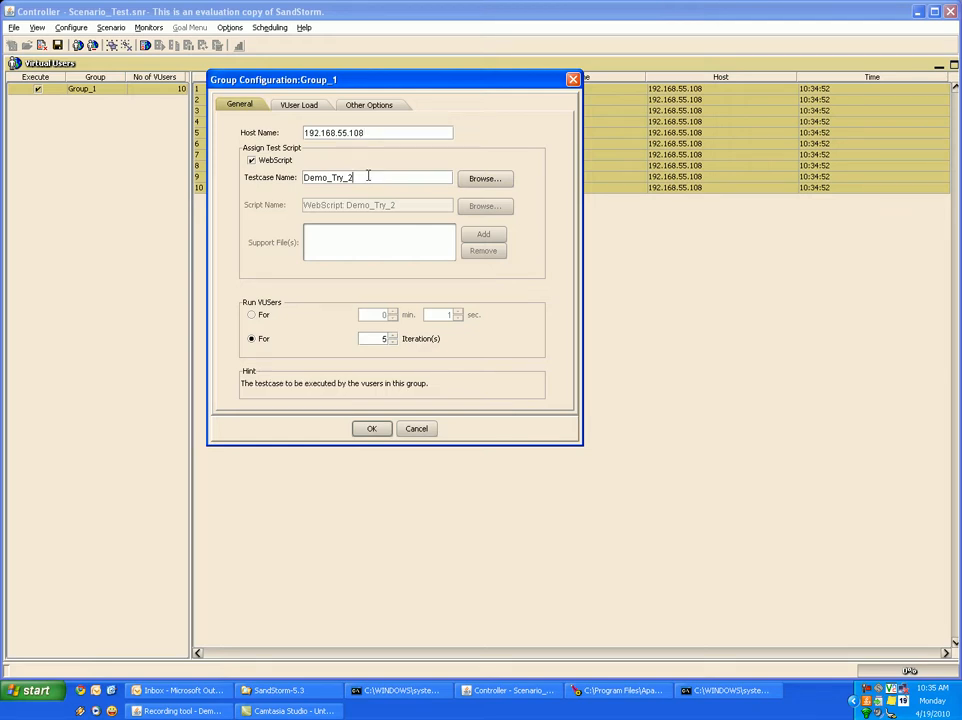
pyautogui.click(363, 247)
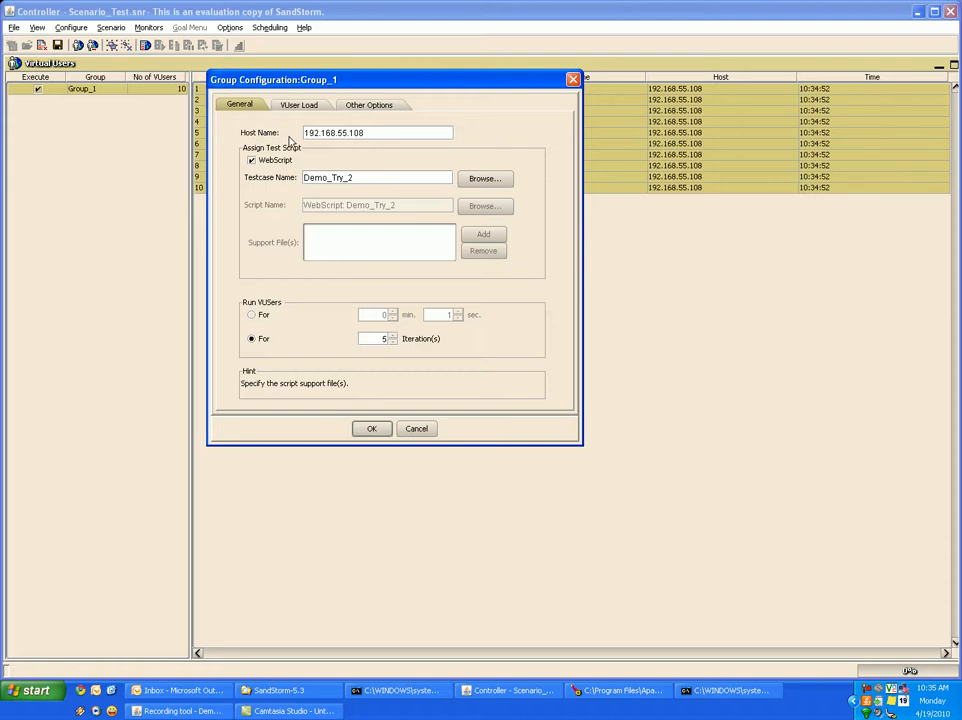
pyautogui.click(369, 105)
pyautogui.click(414, 430)
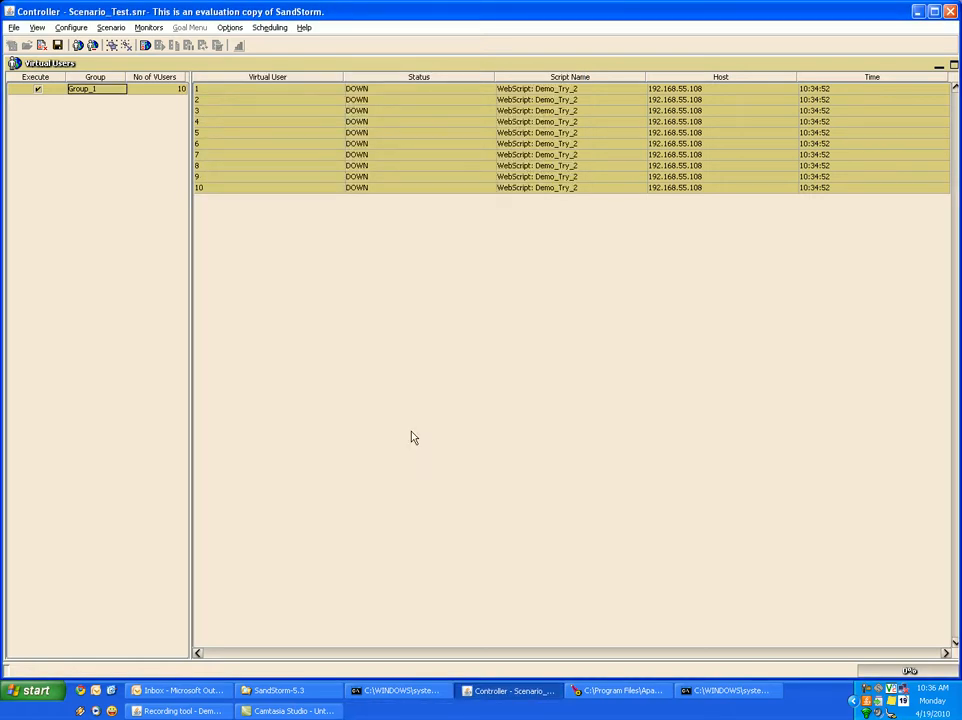
# Step: In the scenario configuration, set the run duration to 5 iterations and ramp up 1 virtual user every 10 seconds
pyautogui.click(72, 28)
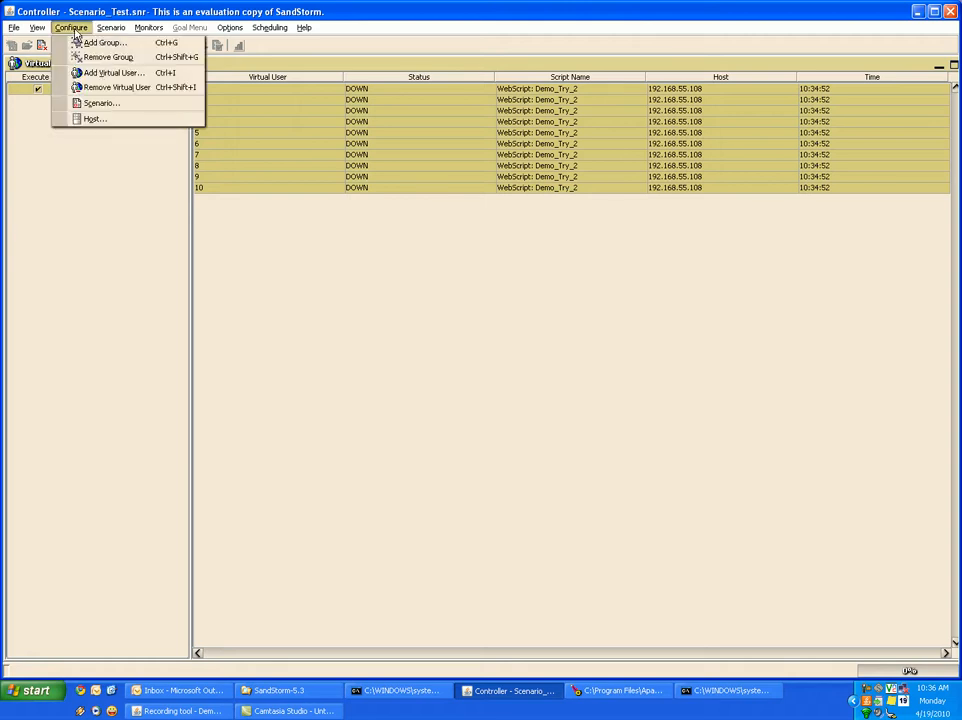
pyautogui.click(101, 109)
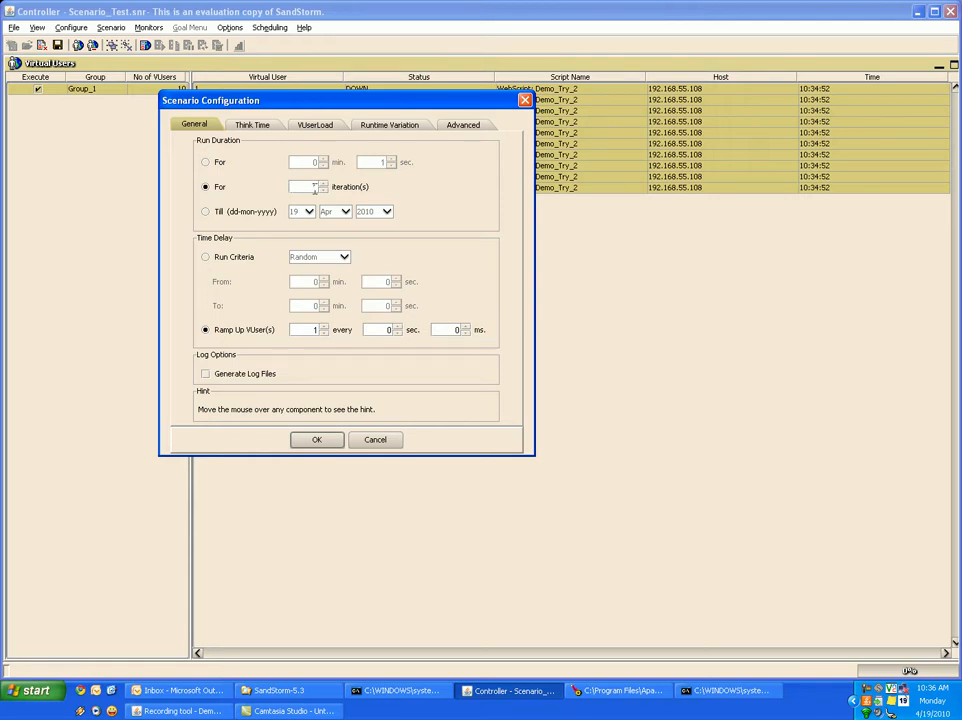
pyautogui.moveTo(314, 187); pyautogui.dragTo(320, 190)
pyautogui.write('5')
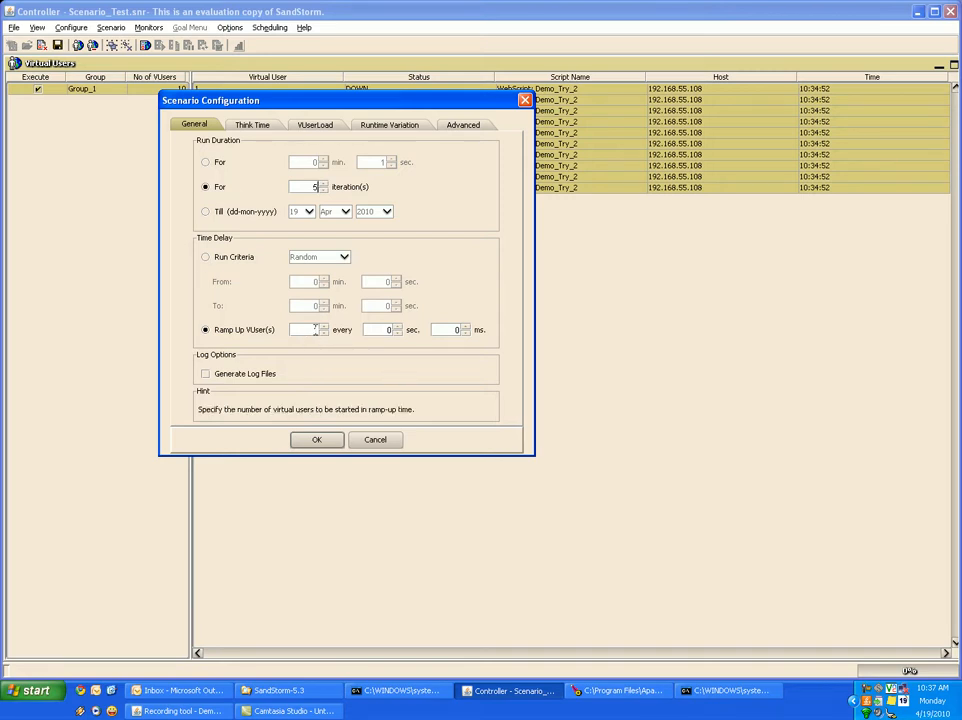
pyautogui.moveTo(312, 330); pyautogui.dragTo(332, 332)
pyautogui.click(390, 329)
pyautogui.write('1')
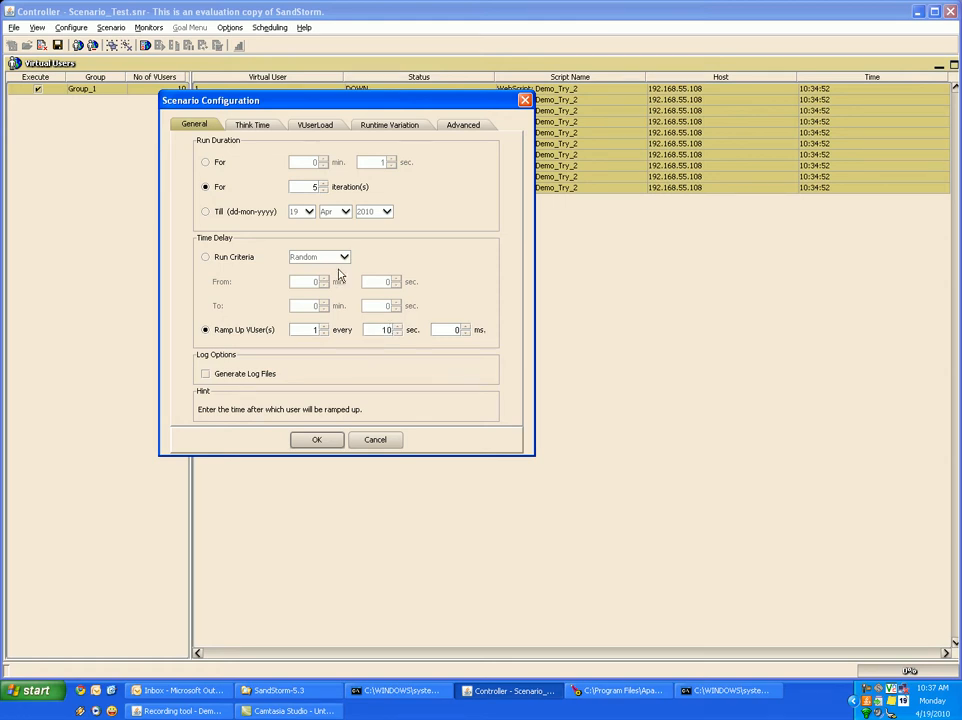
# Step: Set the scenario's iteration think time to range from 10 to 20 seconds
pyautogui.click(262, 126)
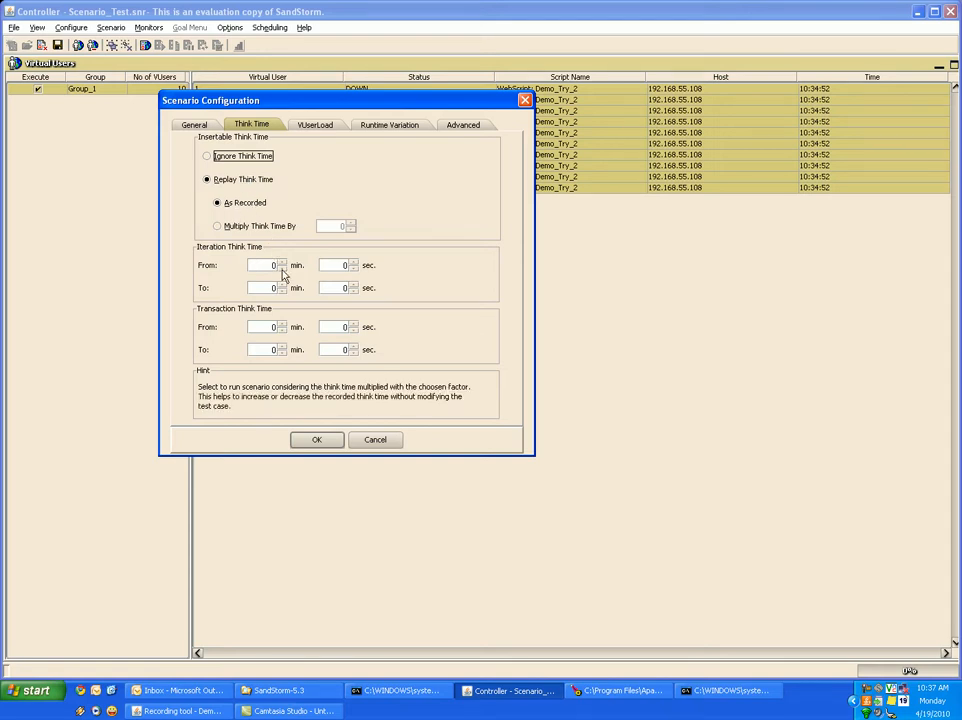
pyautogui.click(341, 265)
pyautogui.write('1')
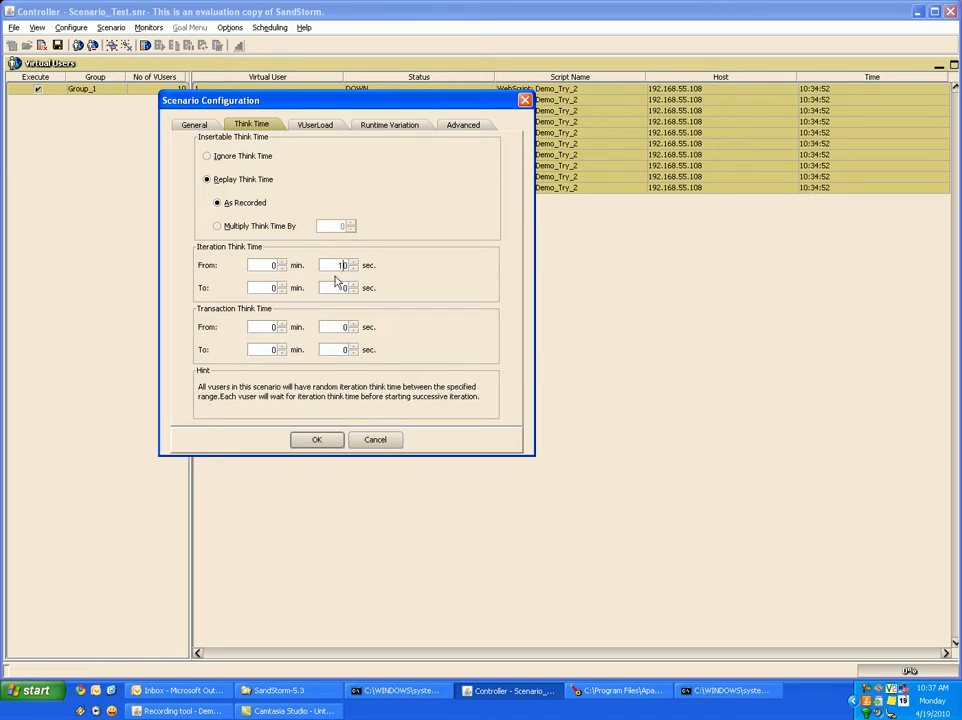
pyautogui.click(335, 289)
pyautogui.write('2')
# Step: Set both the minimum and maximum transaction think time to 10 seconds
pyautogui.click(337, 327)
pyautogui.write('1')
pyautogui.click(337, 350)
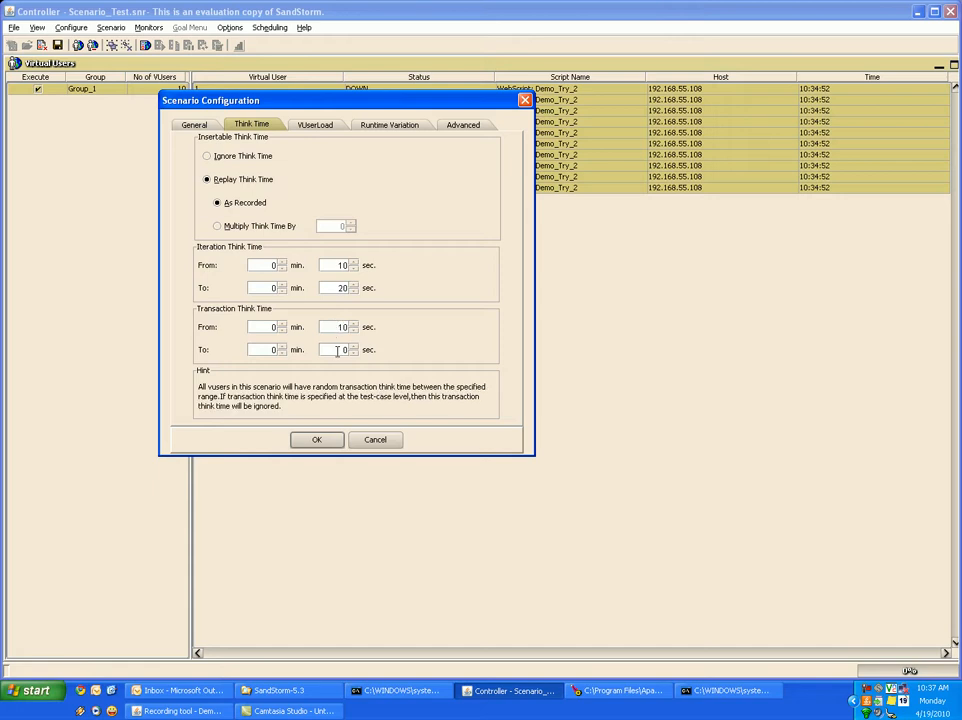
pyautogui.write('1')
# Step: Review the runtime variation and advanced scenario settings, including clock synchronization and graph refresh rate, and return to the general settings
pyautogui.click(389, 124)
pyautogui.click(465, 125)
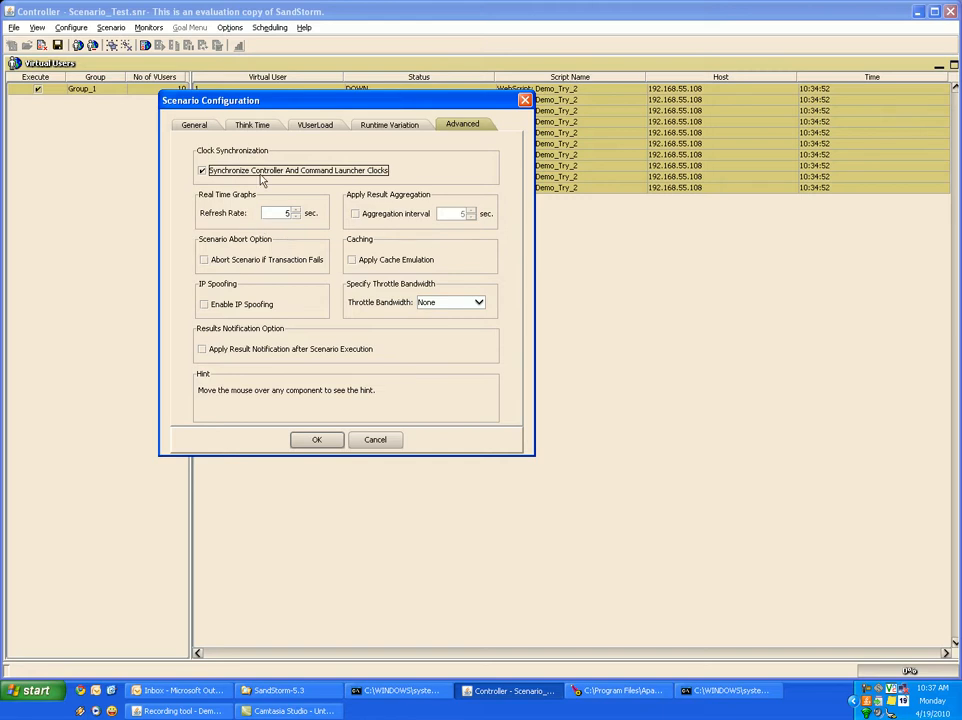
pyautogui.click(202, 171)
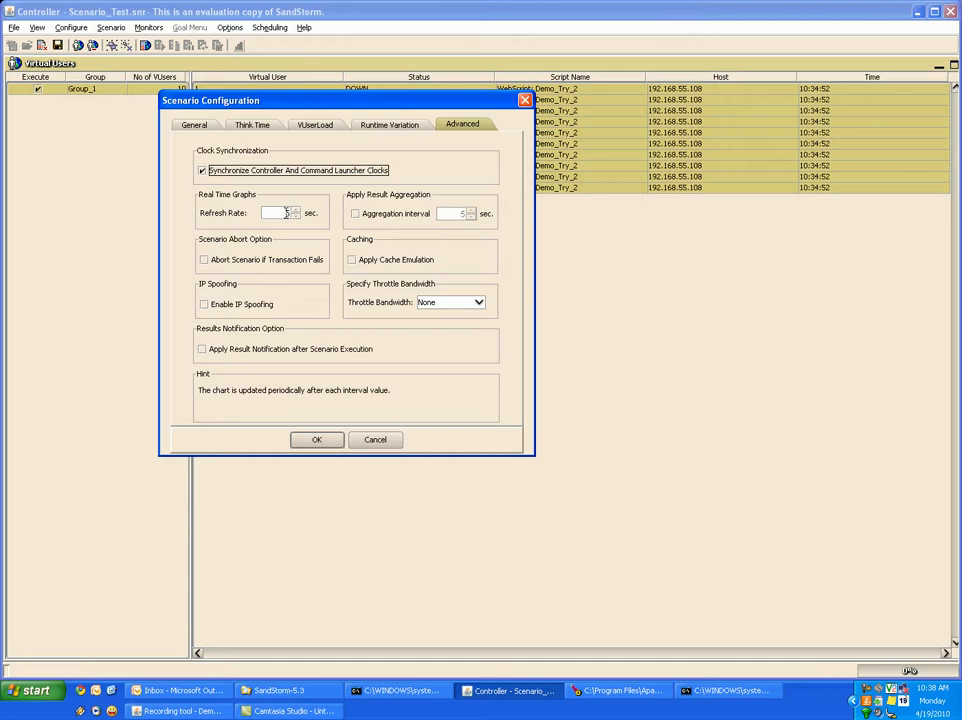
pyautogui.doubleClick(287, 213)
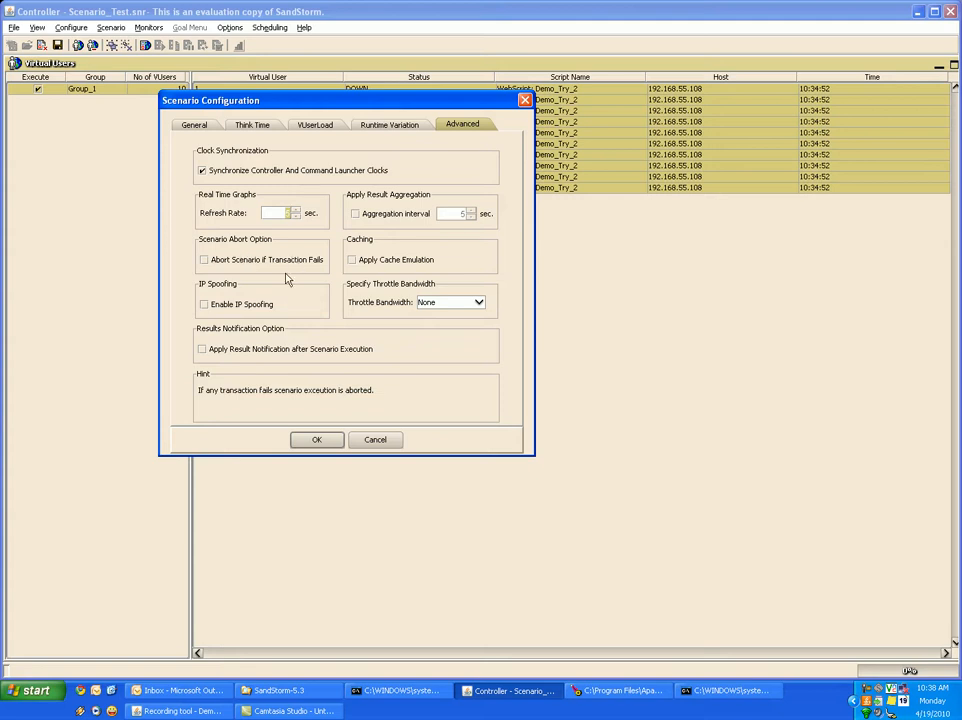
pyautogui.moveTo(250, 306)
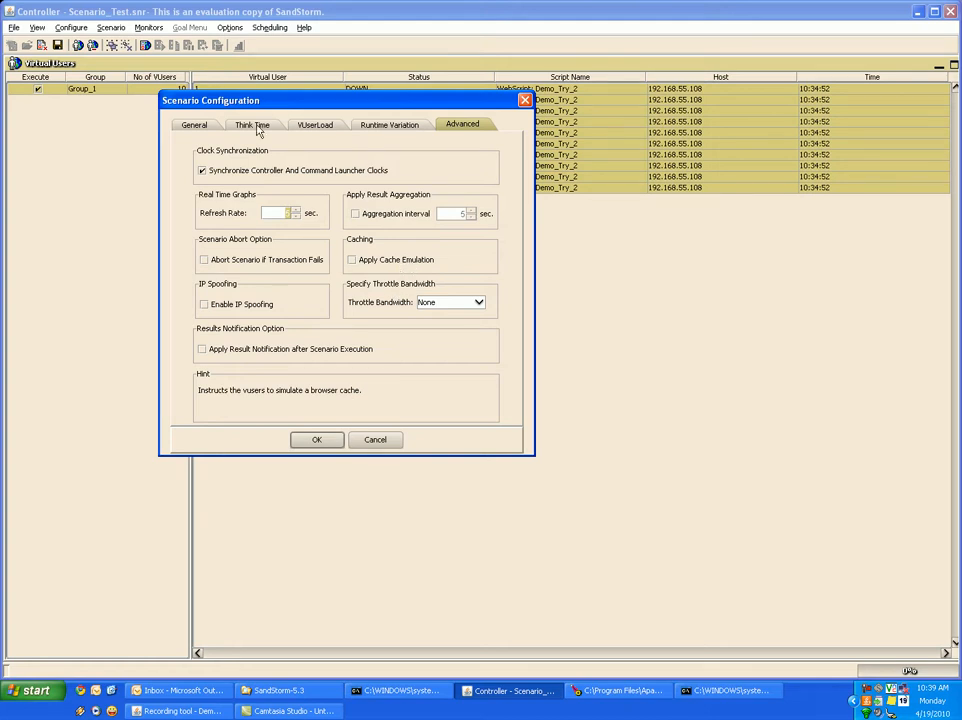
pyautogui.click(202, 125)
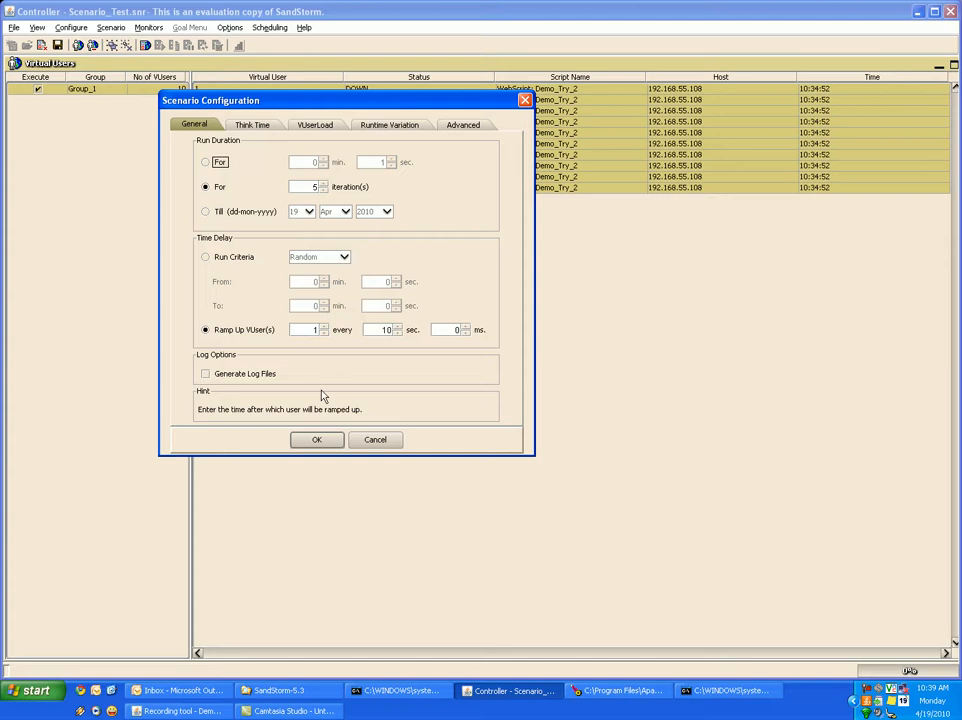
# Step: Apply the scenario configuration to all virtual users in the scenario
pyautogui.click(314, 441)
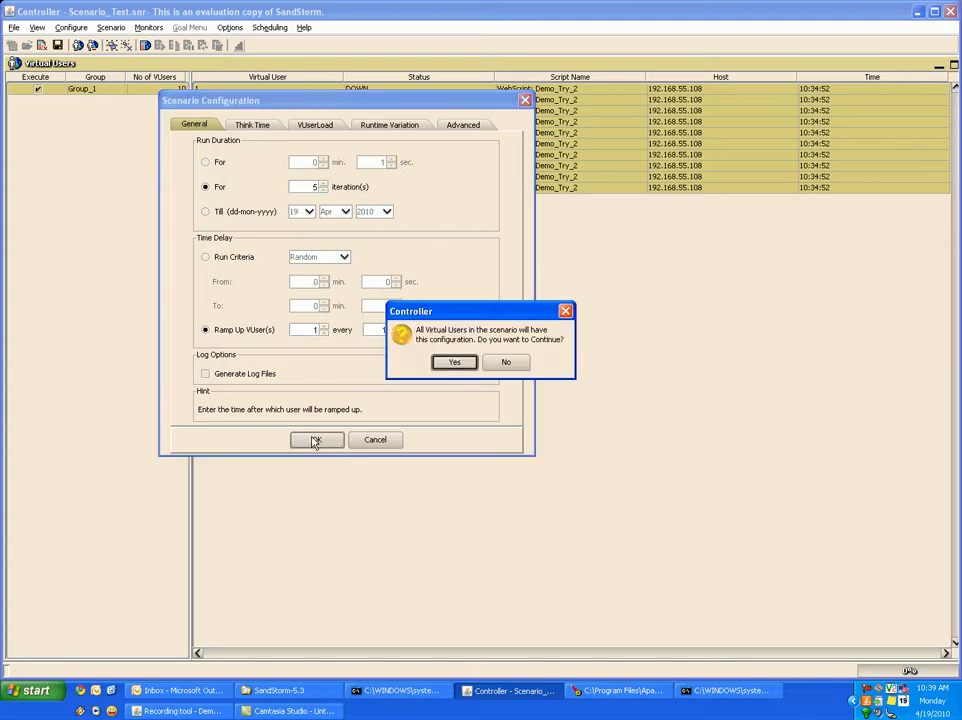
pyautogui.click(461, 365)
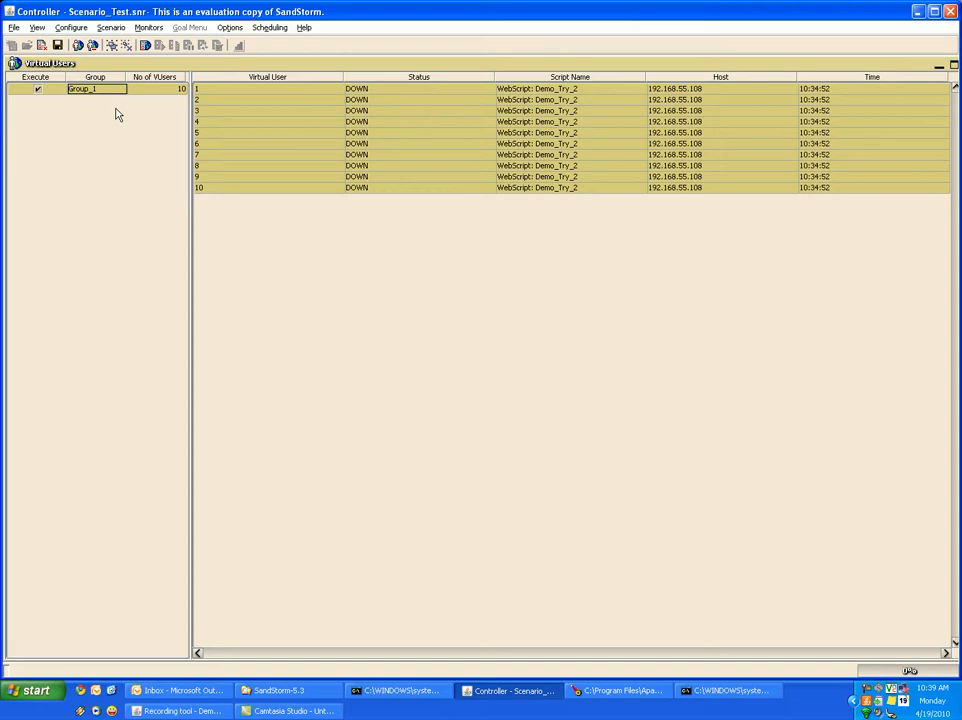
# Step: Check the connection status of the load-generating host selected for the scenario
pyautogui.hotkey('alt', 'o')
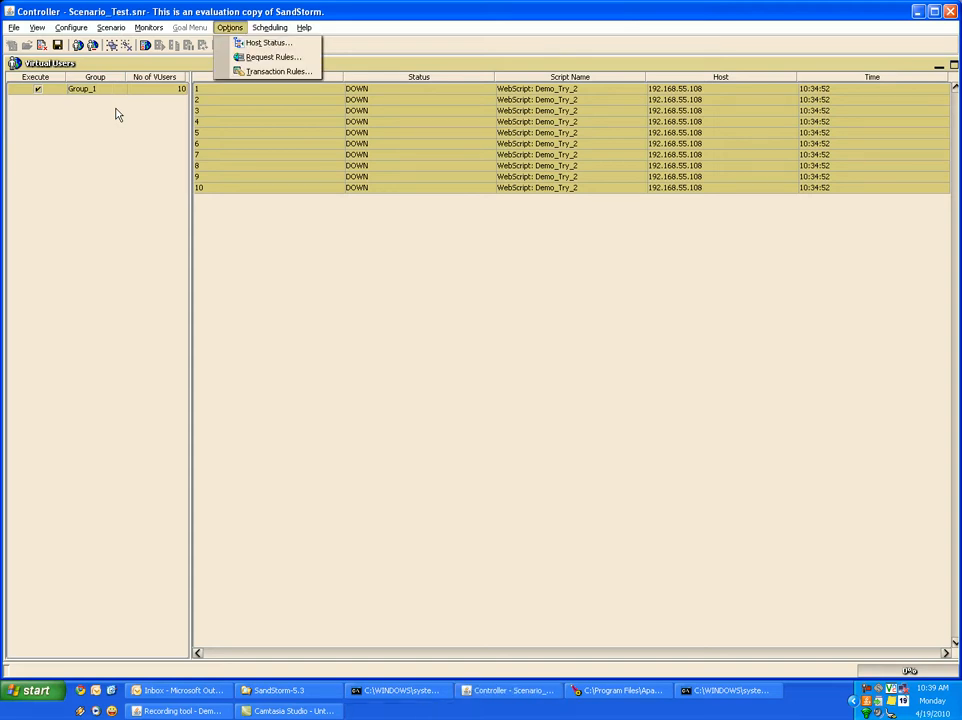
pyautogui.click(278, 46)
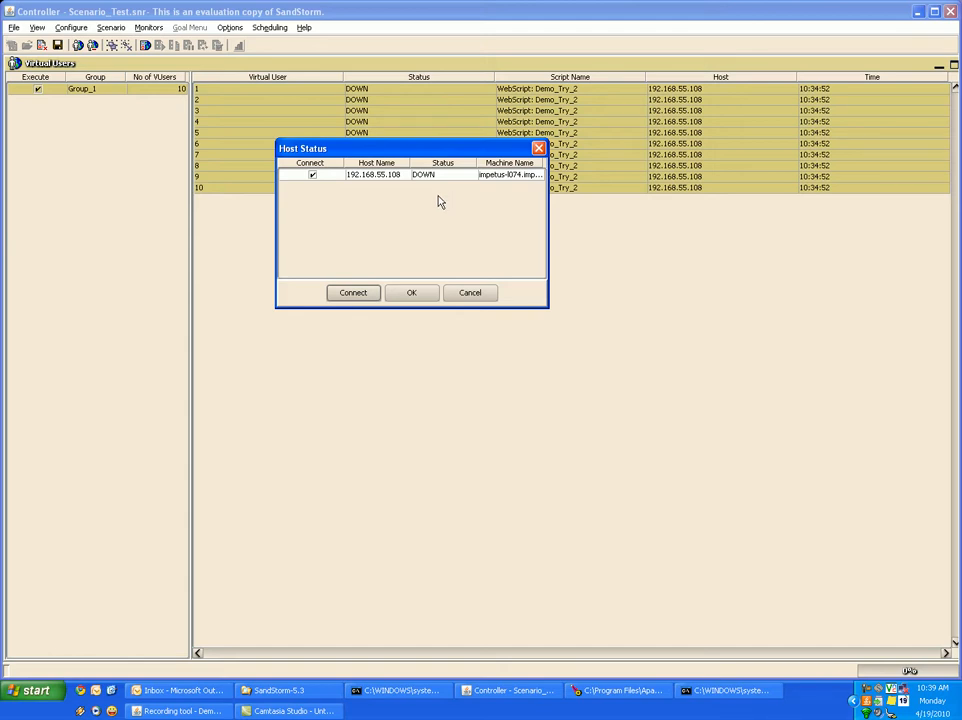
pyautogui.click(412, 294)
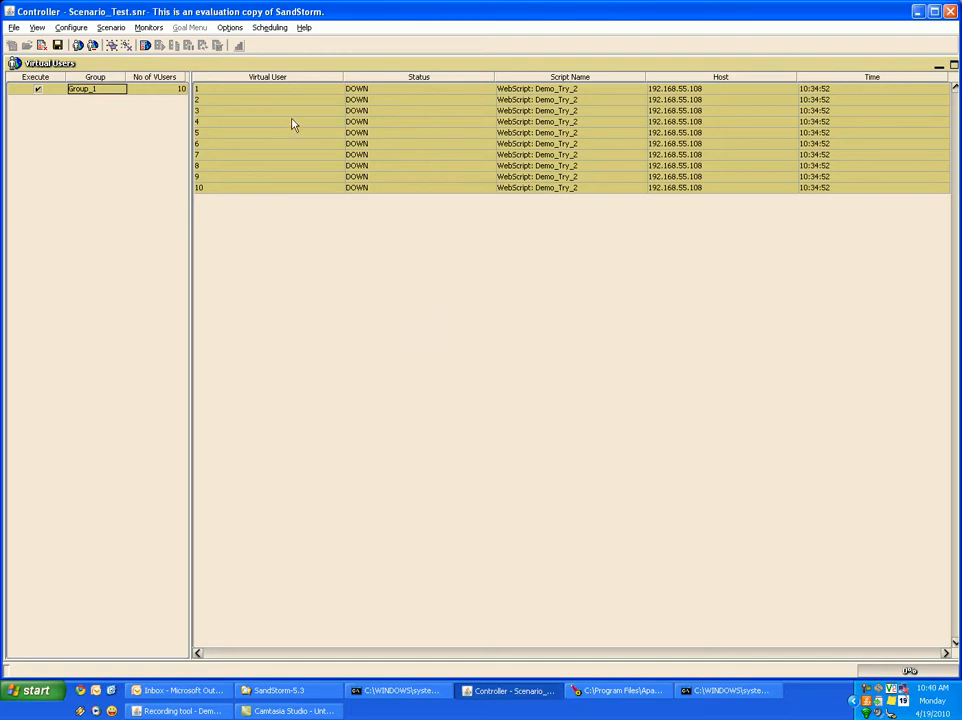
pyautogui.click(222, 28)
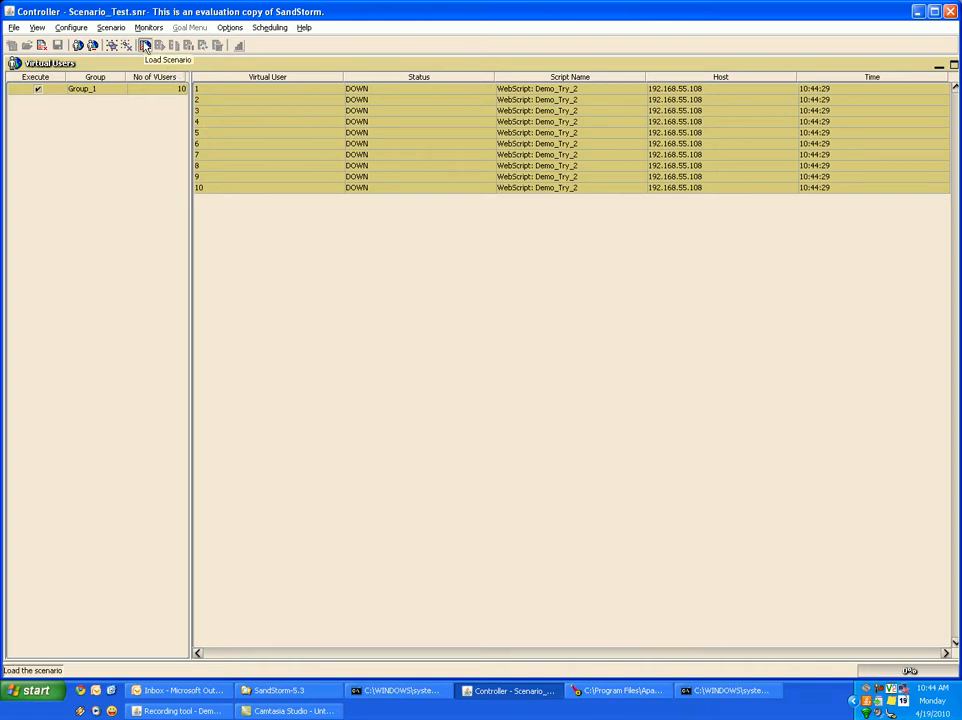
# Step: Load the scenario without copying the DRMs, scripts and data files to the host, and start its execution
pyautogui.click(145, 47)
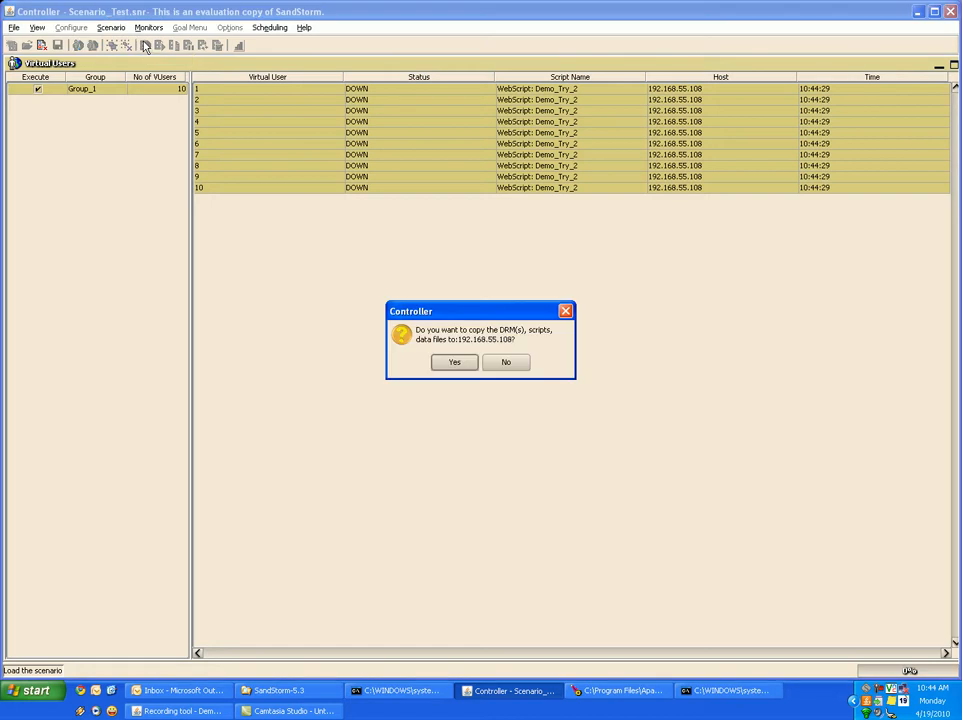
pyautogui.click(503, 362)
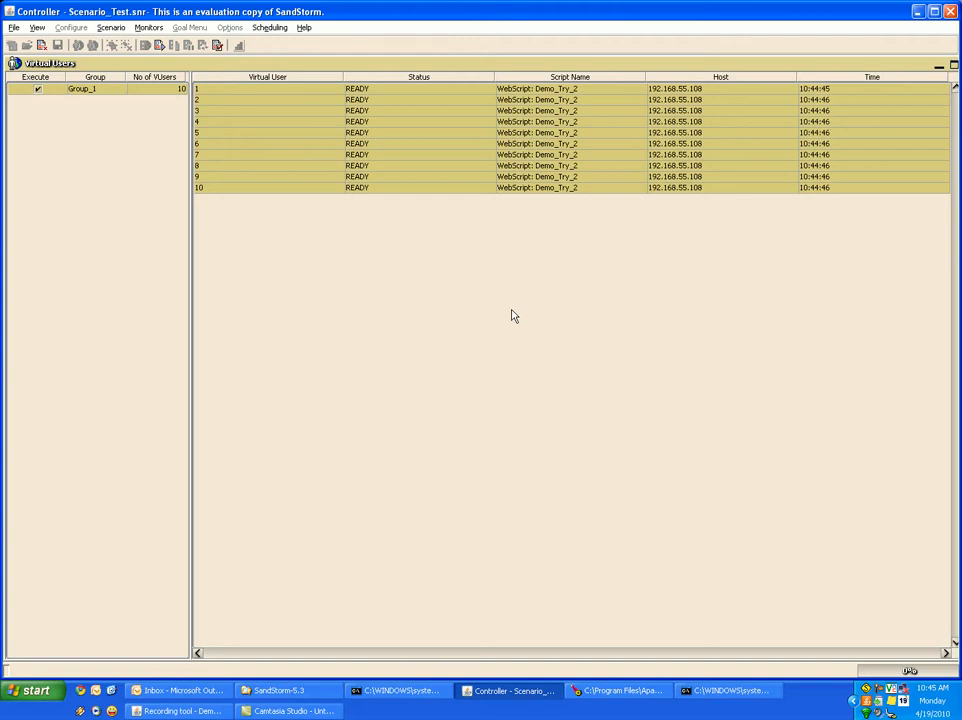
pyautogui.click(160, 47)
pyautogui.click(158, 47)
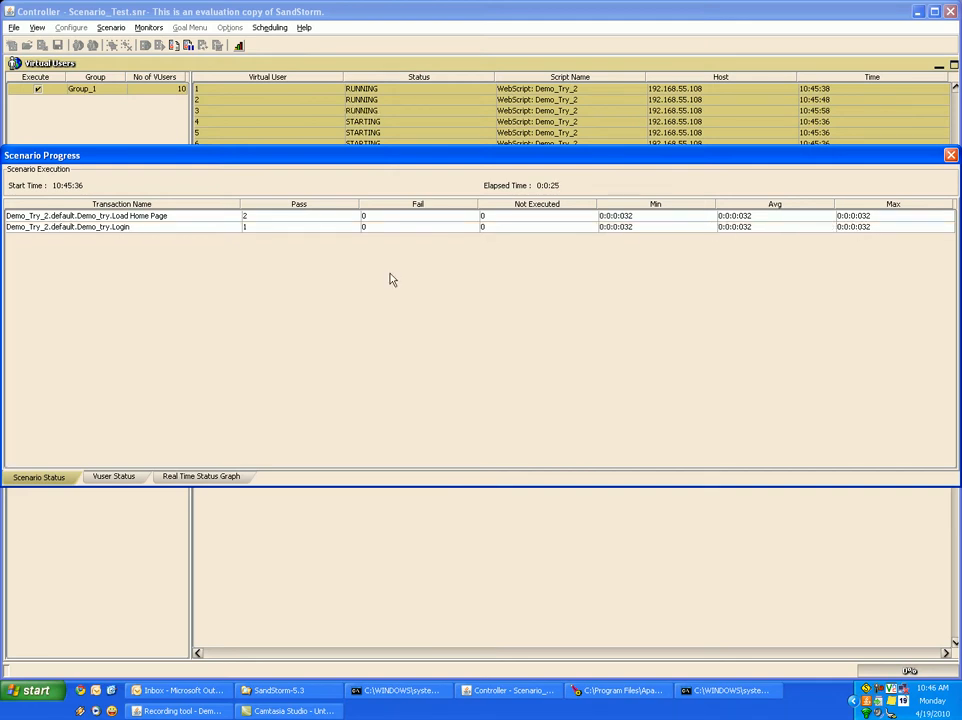
# Step: Examine the real-time status graphs and the per-transaction scenario status, and reset the scenario once execution finishes
pyautogui.click(203, 478)
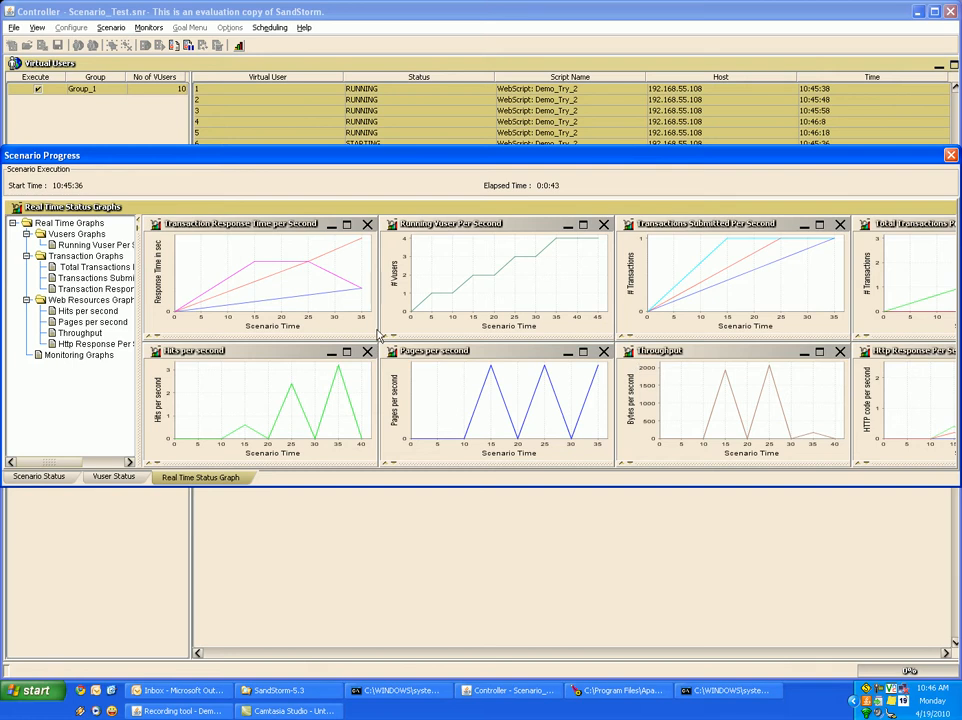
pyautogui.click(53, 478)
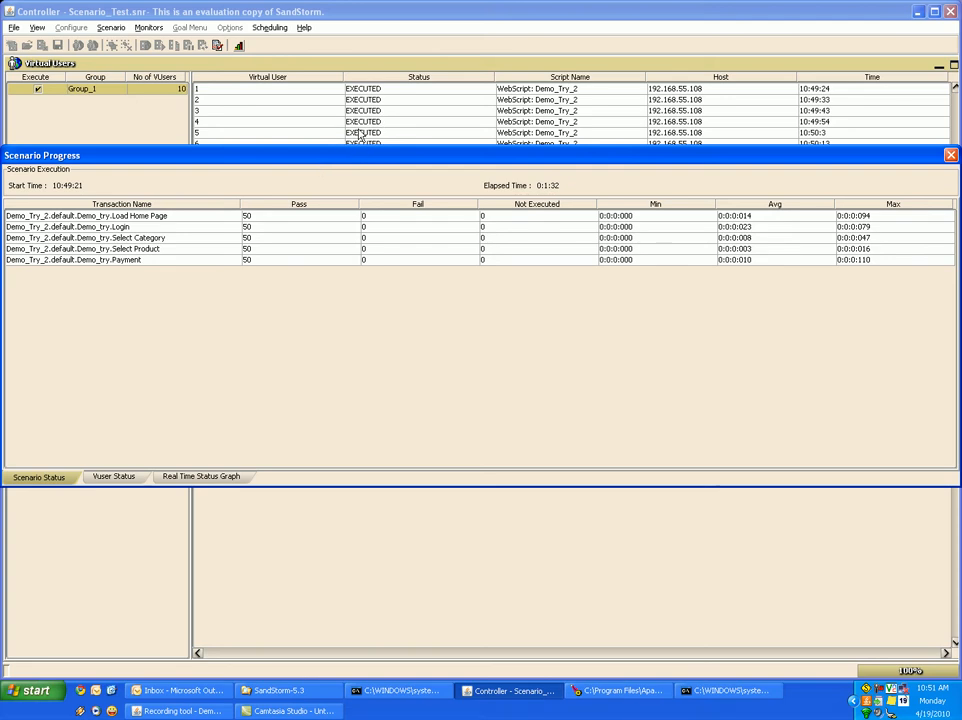
pyautogui.click(218, 46)
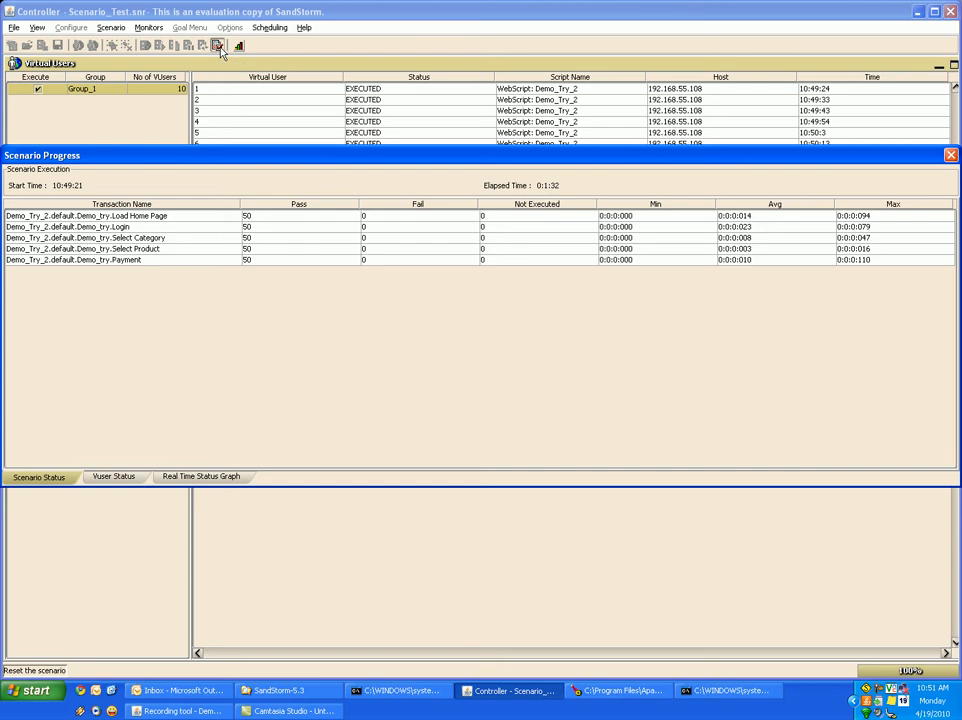